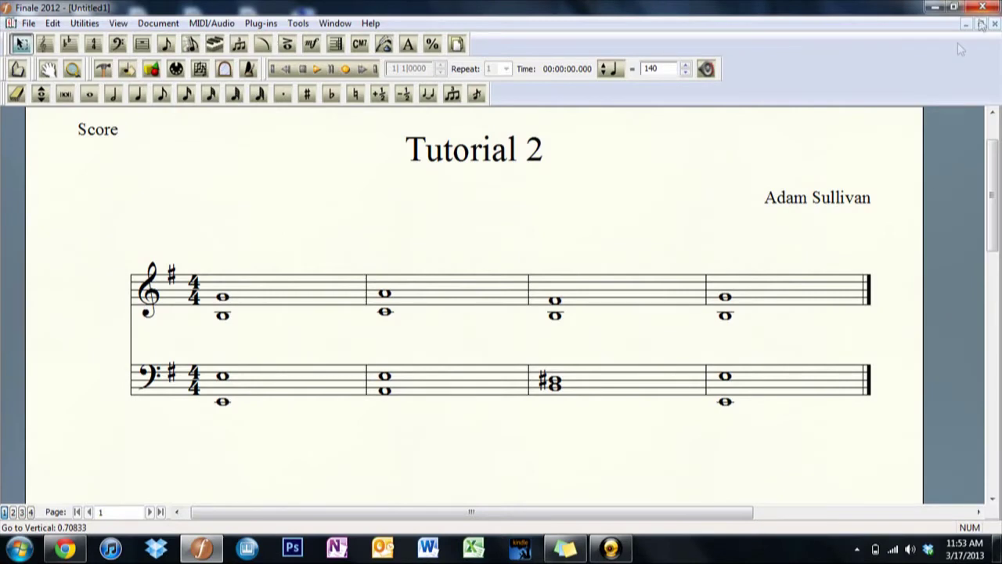
- Close the empty Untitled2 score and play back the Tutorial 2 example
left_click(965, 24)
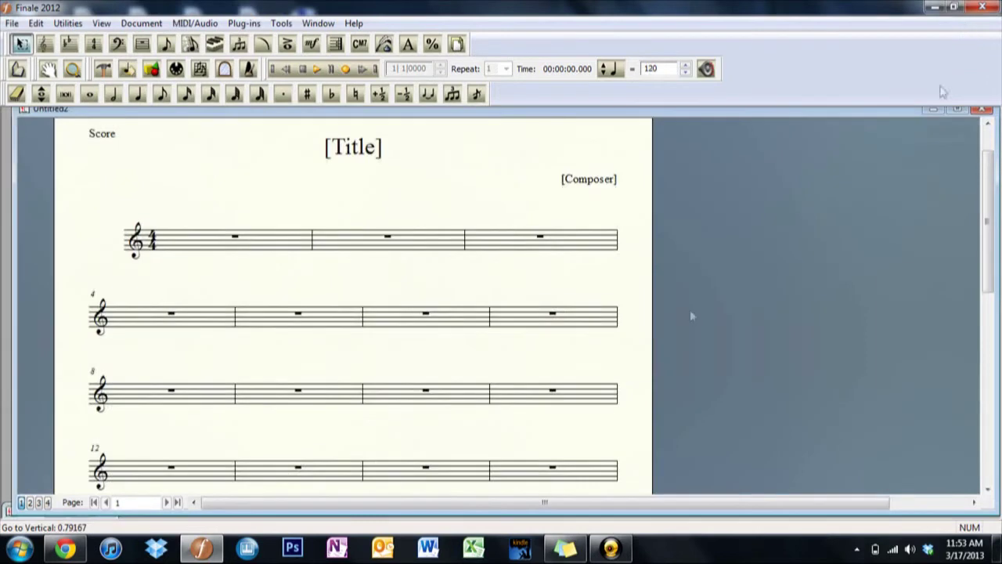
left_click(958, 110)
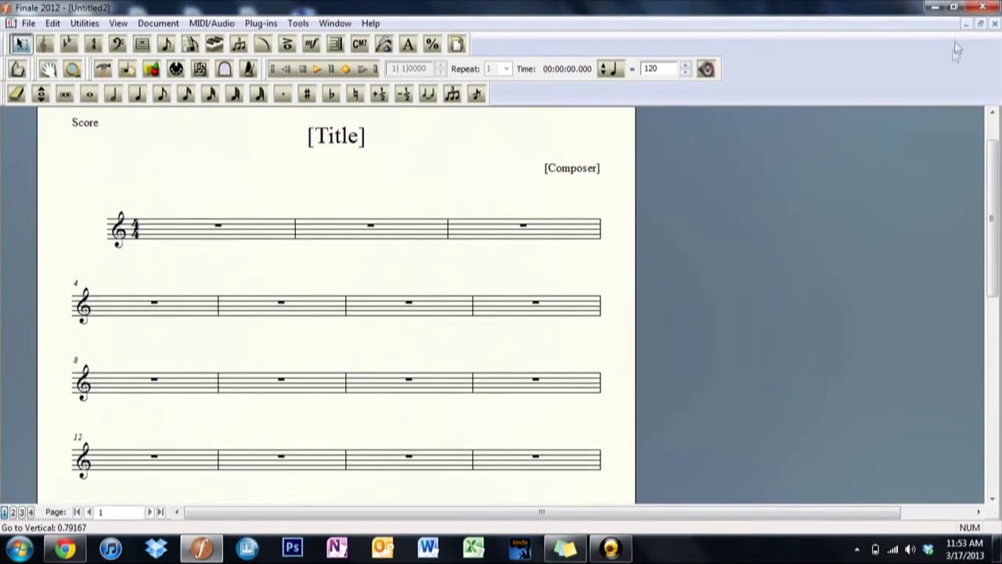
left_click(995, 25)
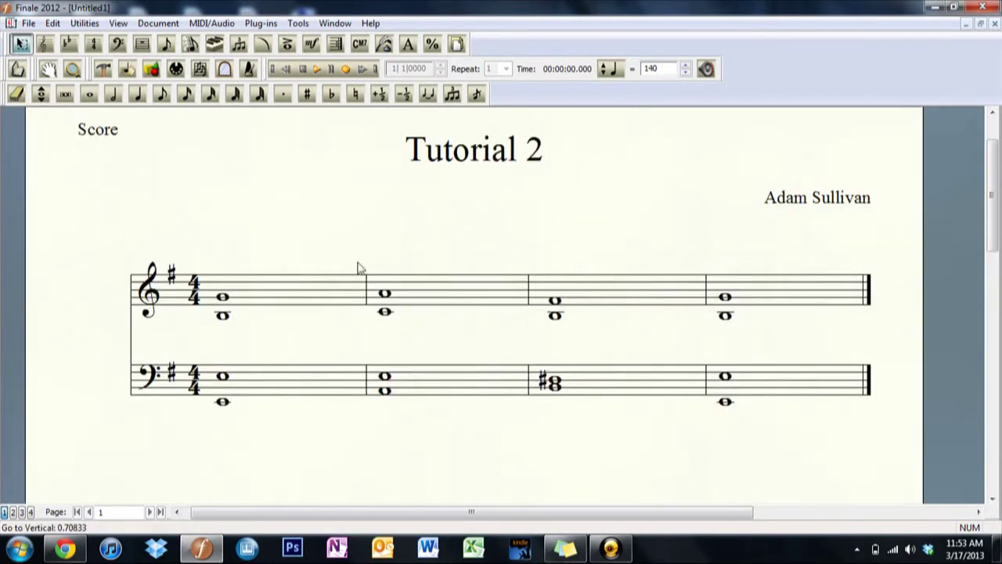
left_click(318, 69)
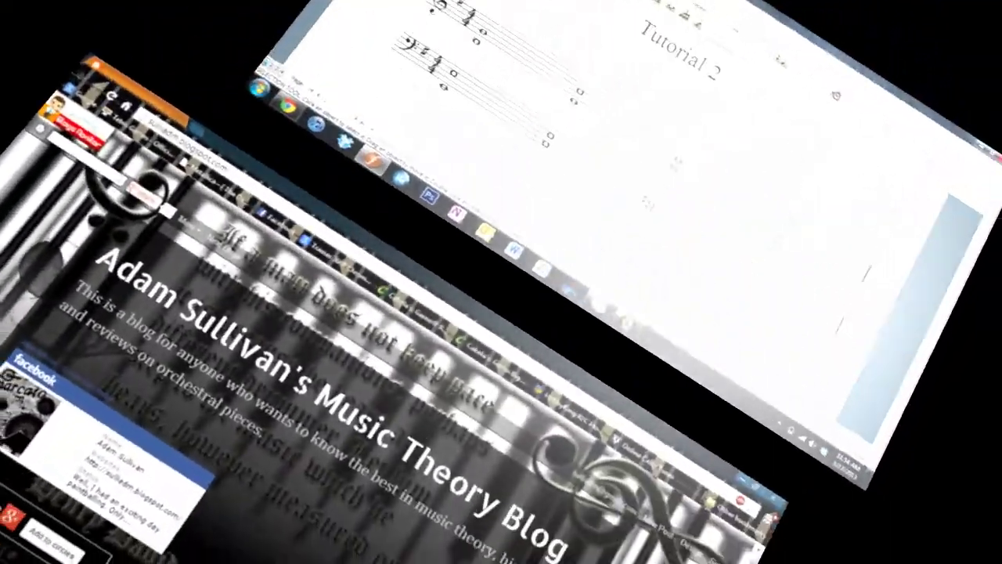
- Scroll through the music theory blog's home page, then close the browser
scroll(996, 116, "down", 3)
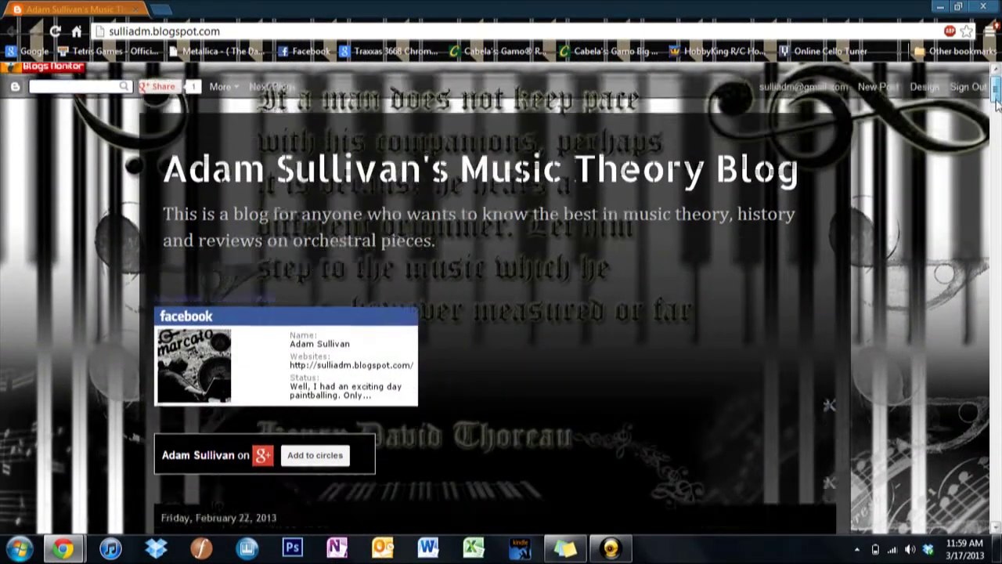
left_click_drag(996, 116, 996, 88)
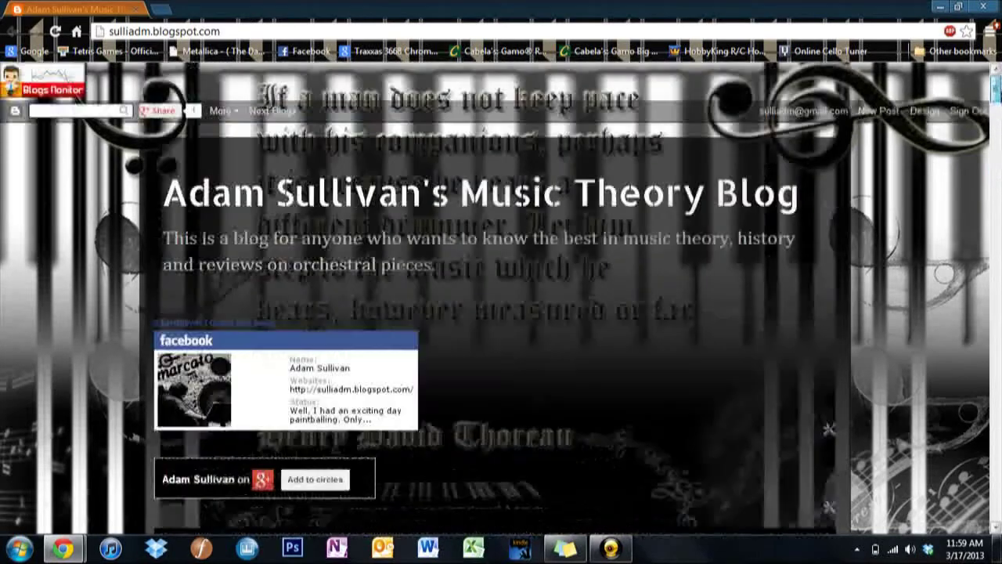
left_click(982, 8)
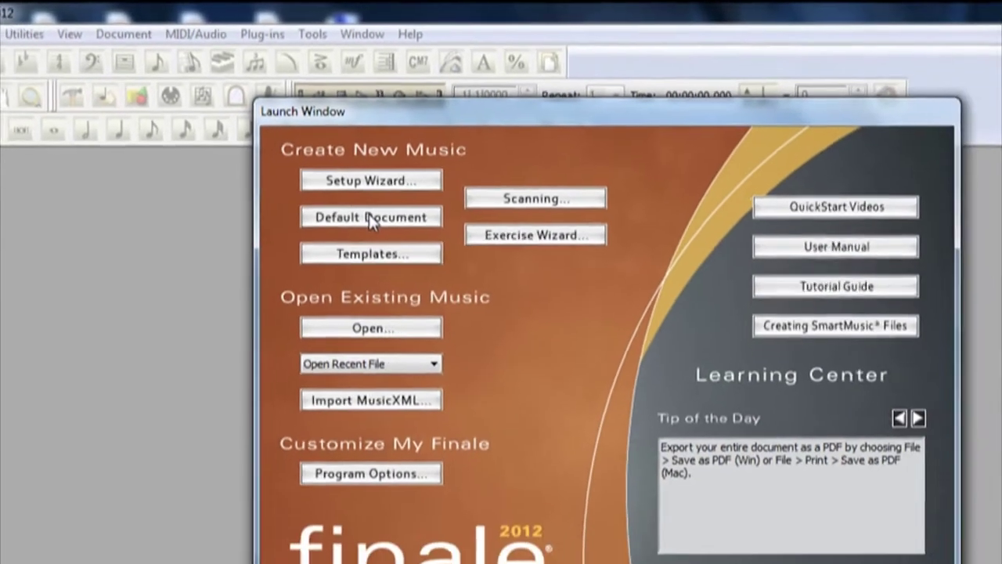
- Start a new Default Document from Finale's Launch Window
left_click(414, 273)
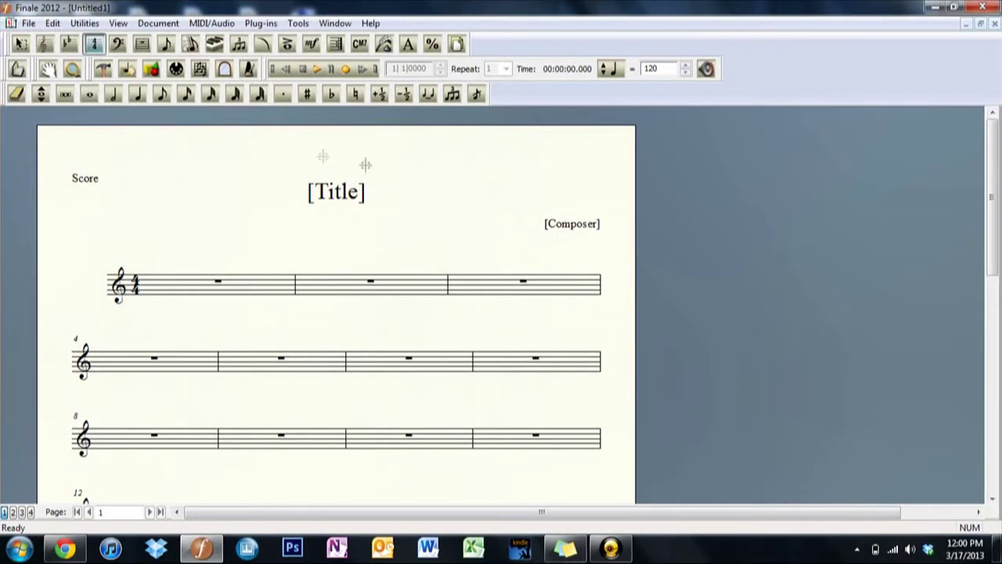
- Try the Staff, Key Signature, Time Signature, Clef and Measure tools, ending on the Staff Tool
left_click_drag(993, 197, 995, 204)
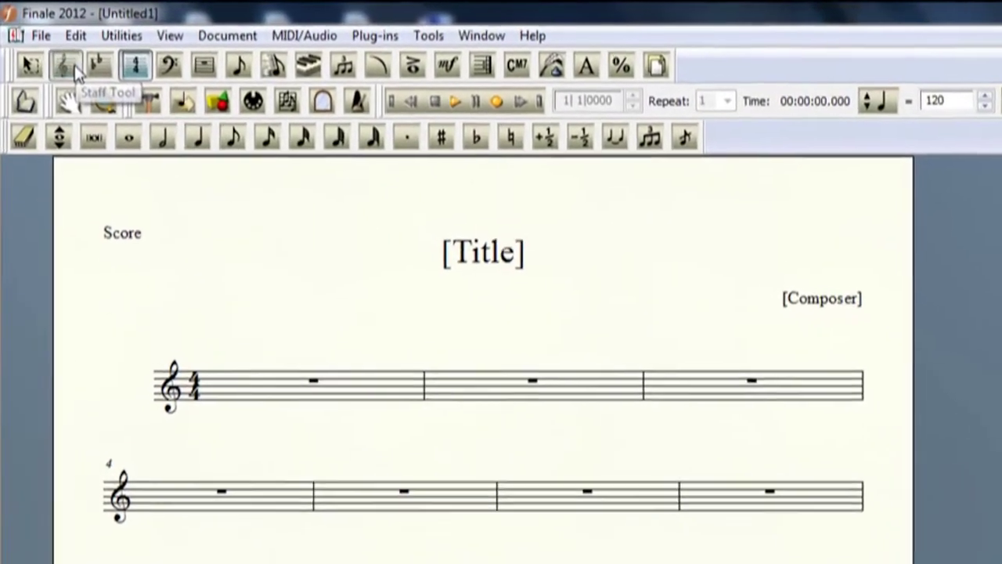
left_click(69, 67)
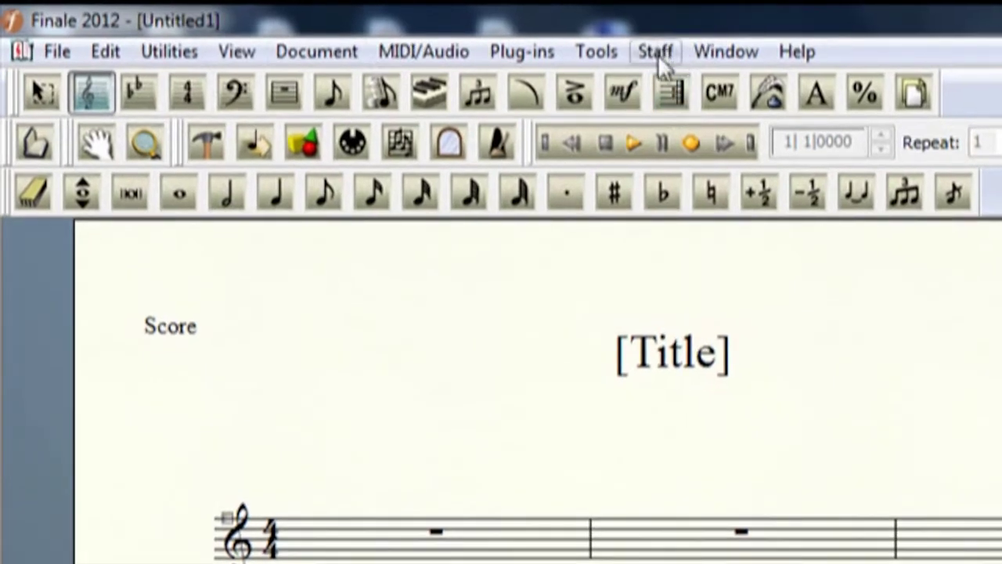
left_click(38, 93)
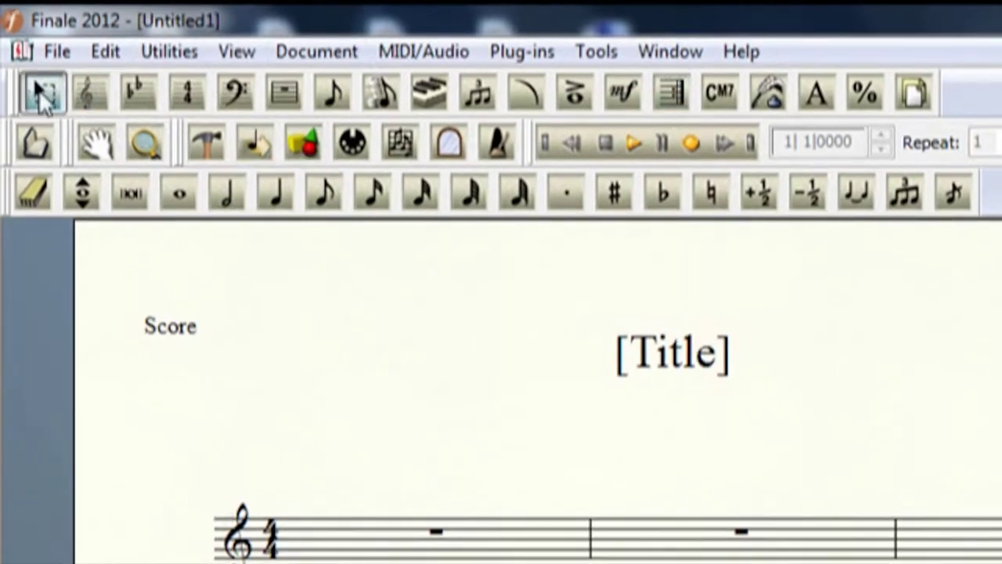
left_click(96, 92)
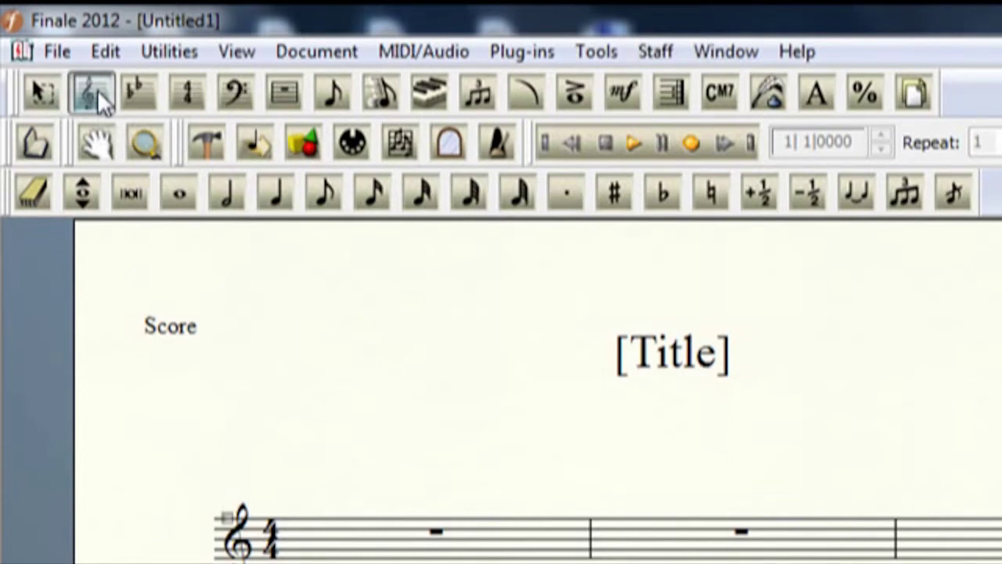
left_click(133, 91)
left_click(188, 93)
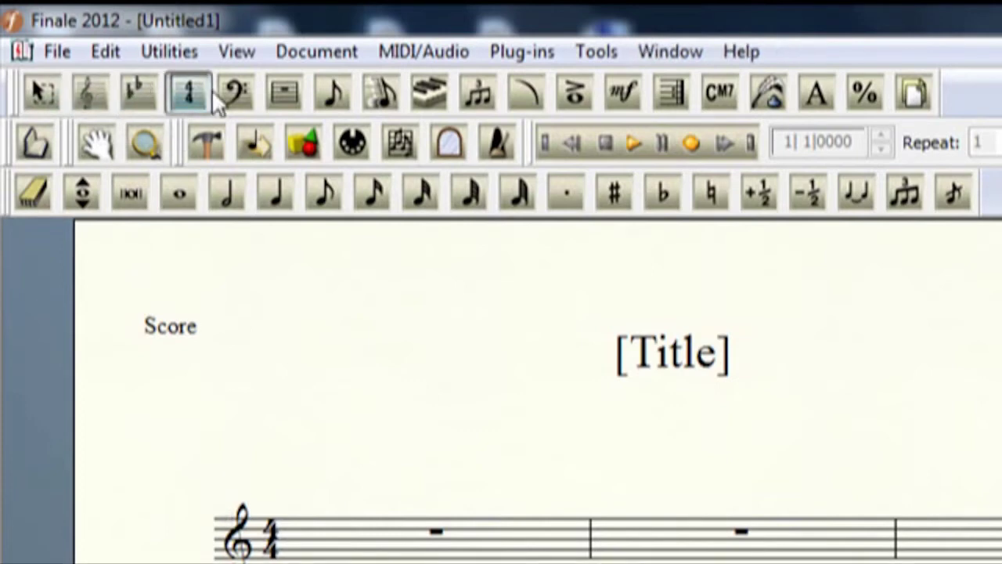
left_click(233, 92)
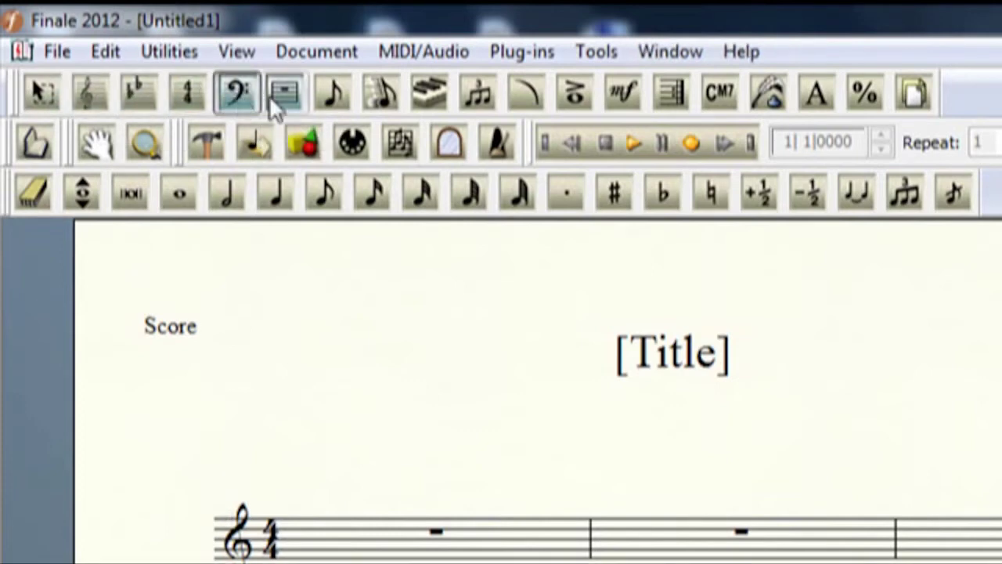
left_click(284, 100)
left_click(235, 94)
left_click(186, 94)
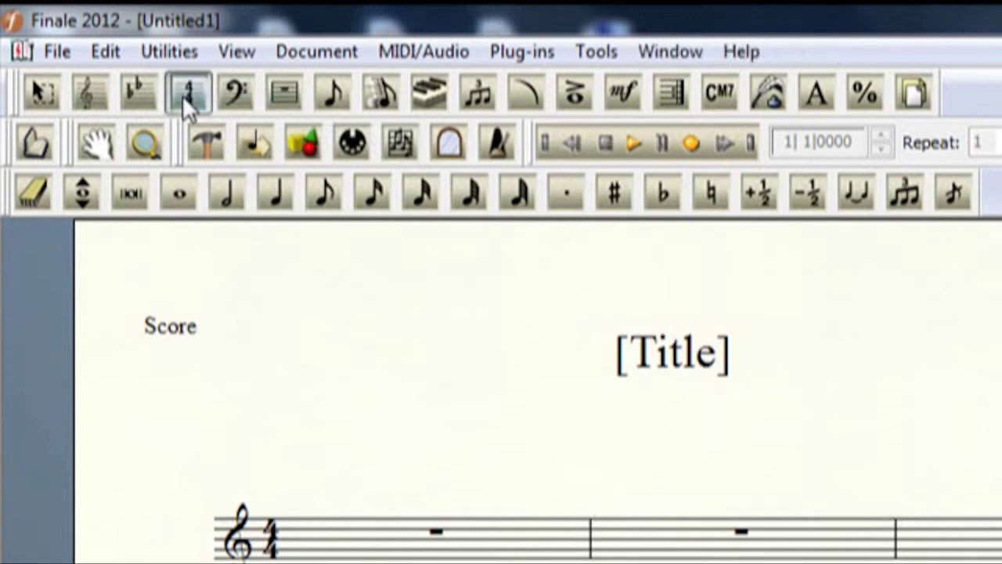
left_click(104, 95)
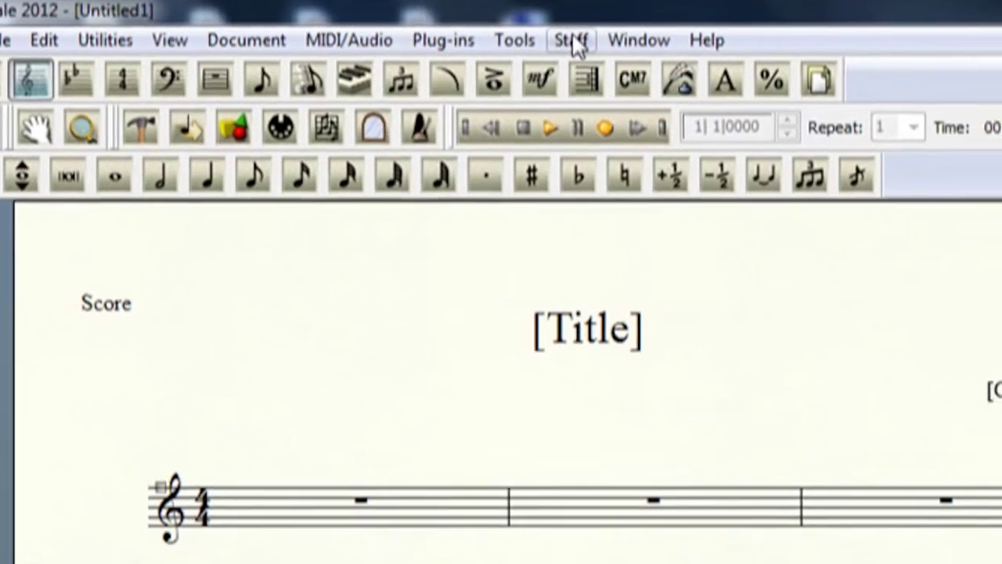
- Add one new blank staff beneath the existing treble staff
left_click(575, 46)
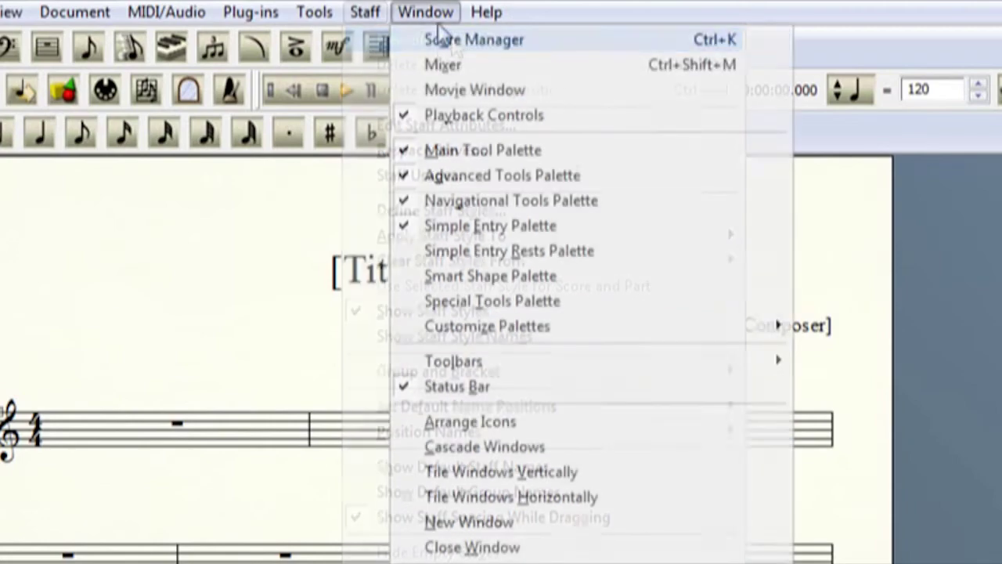
left_click(377, 40)
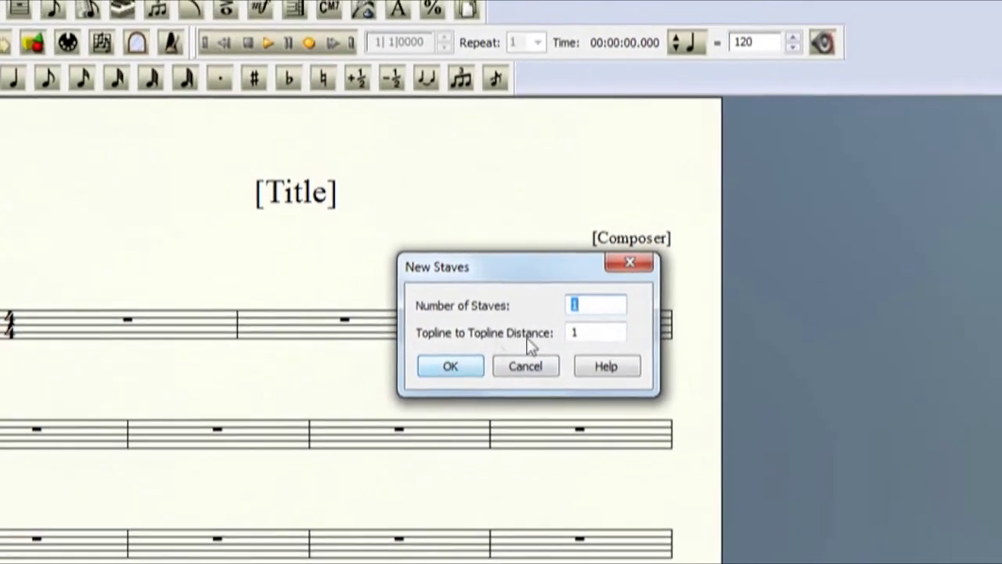
left_click(479, 362)
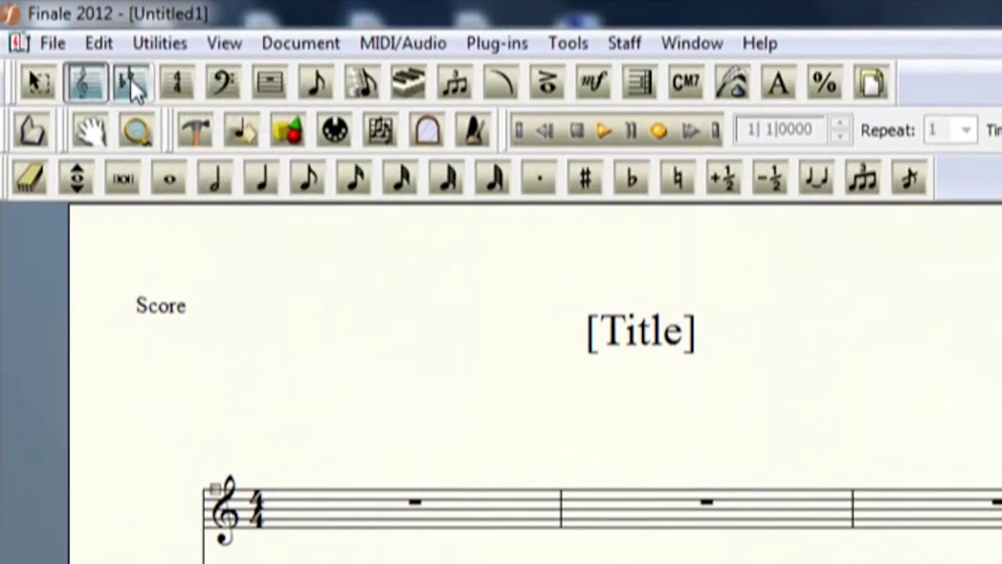
- Open the key signature settings for measure 1 and select E minor with one sharp
left_click(126, 73)
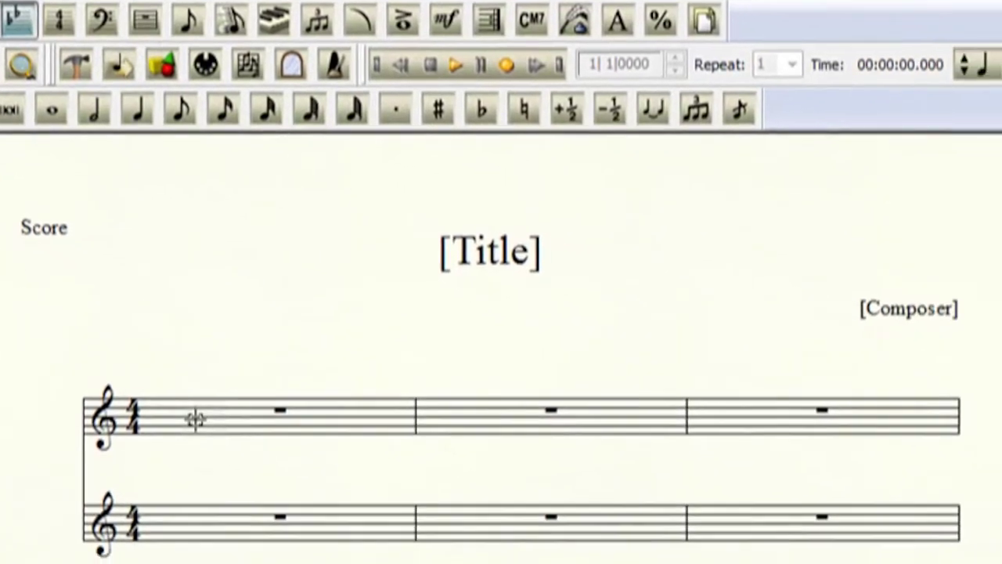
double_click(291, 477)
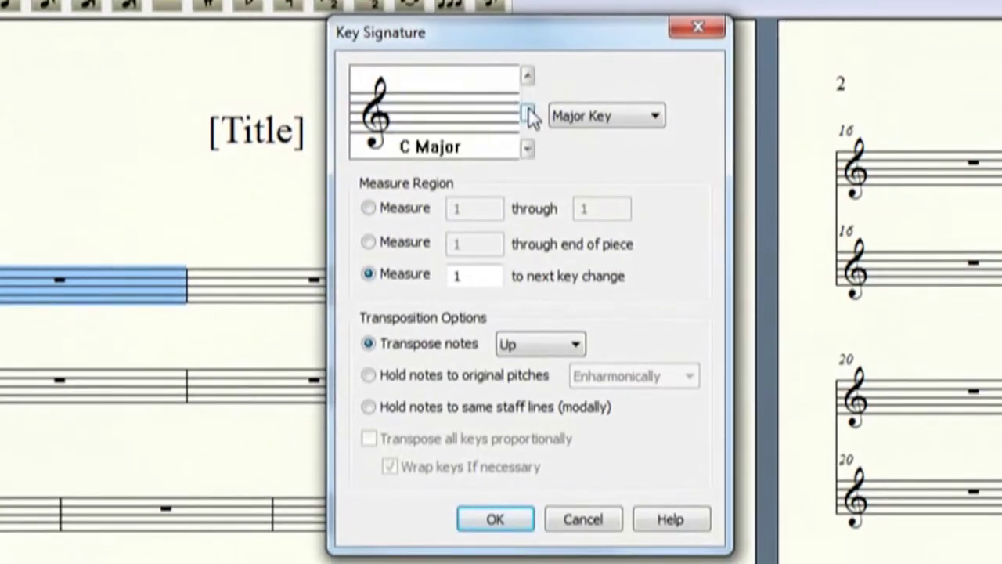
left_click_drag(530, 116, 532, 141)
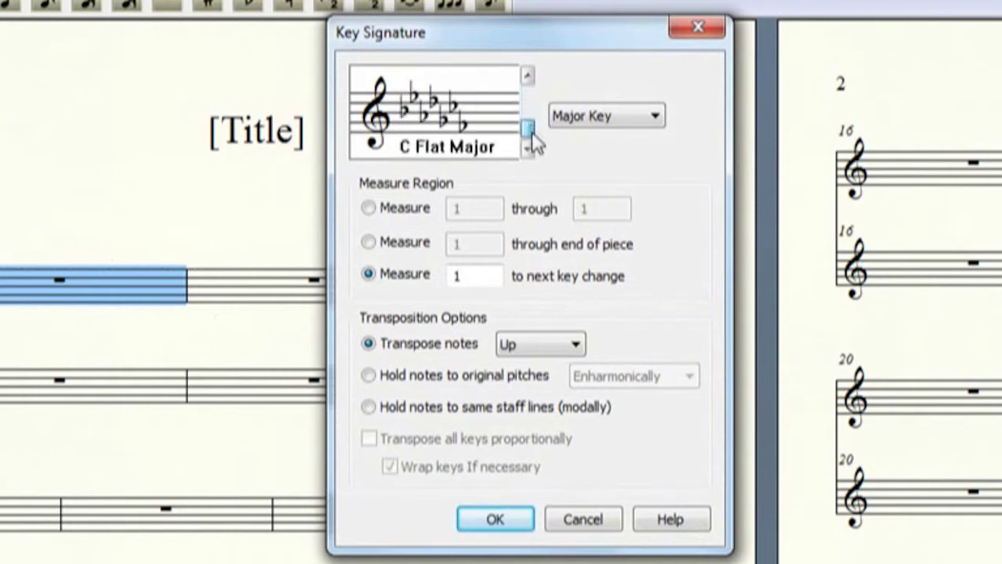
left_click(572, 118)
left_click(589, 152)
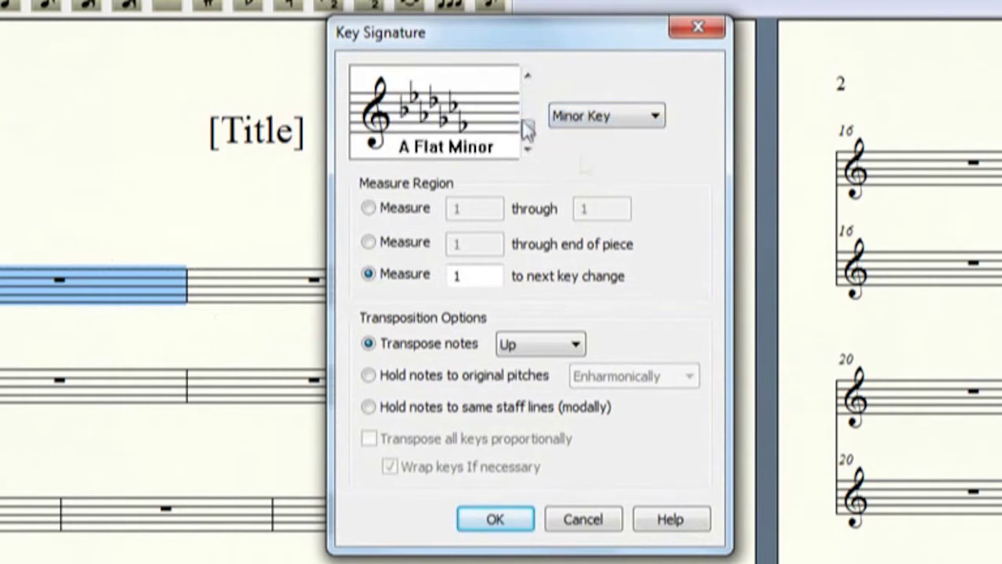
left_click_drag(530, 139, 530, 112)
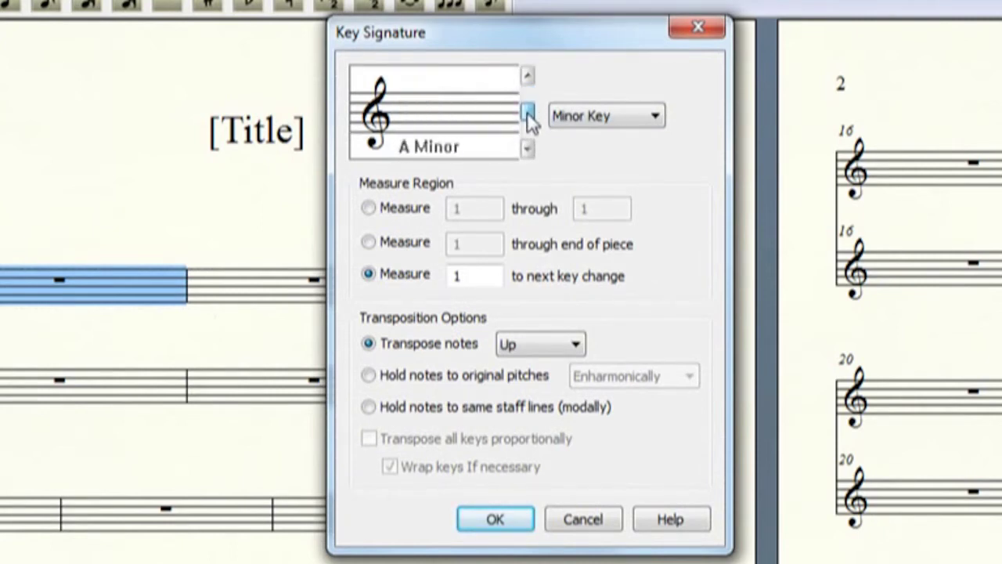
left_click(575, 124)
left_click(596, 169)
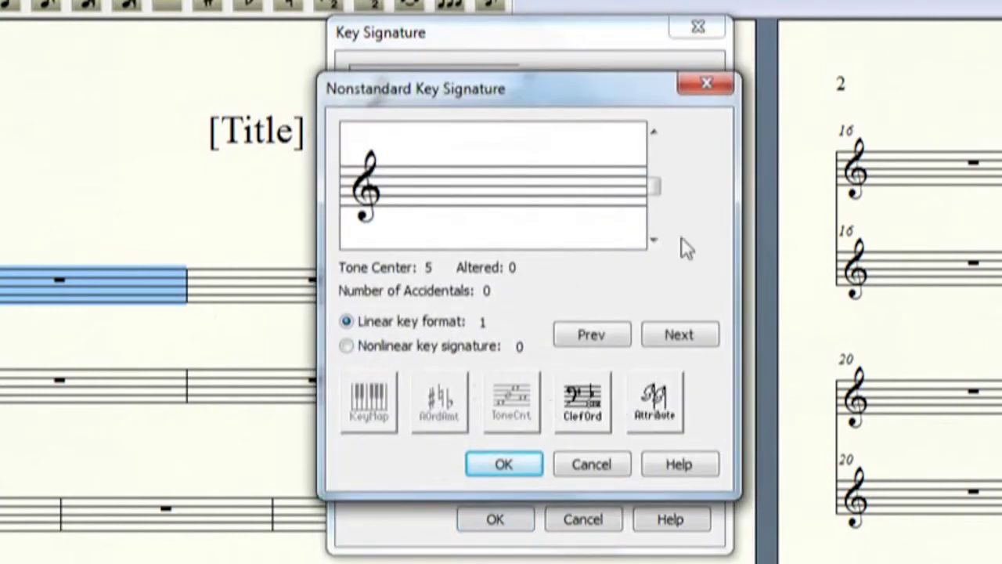
left_click(704, 81)
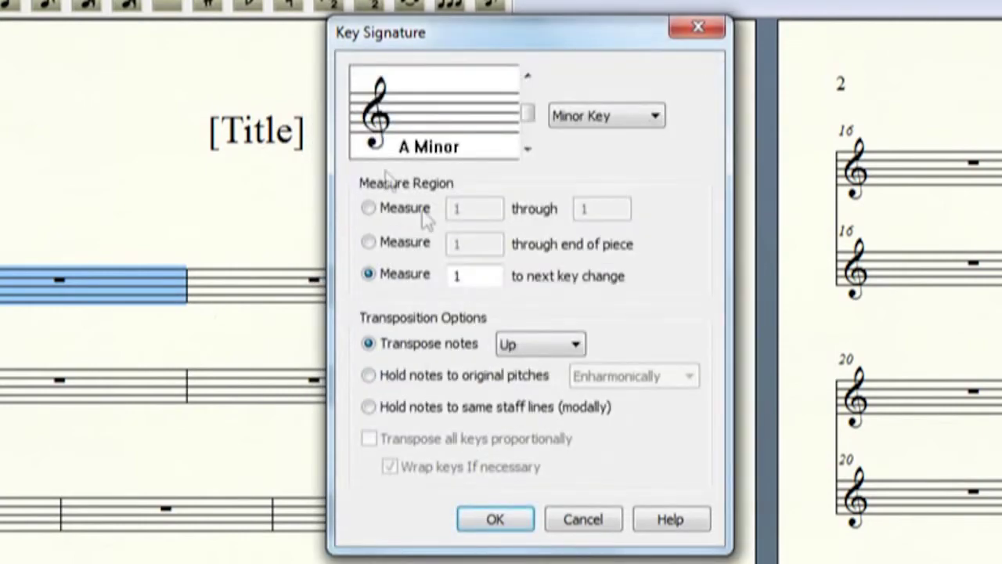
left_click(530, 74)
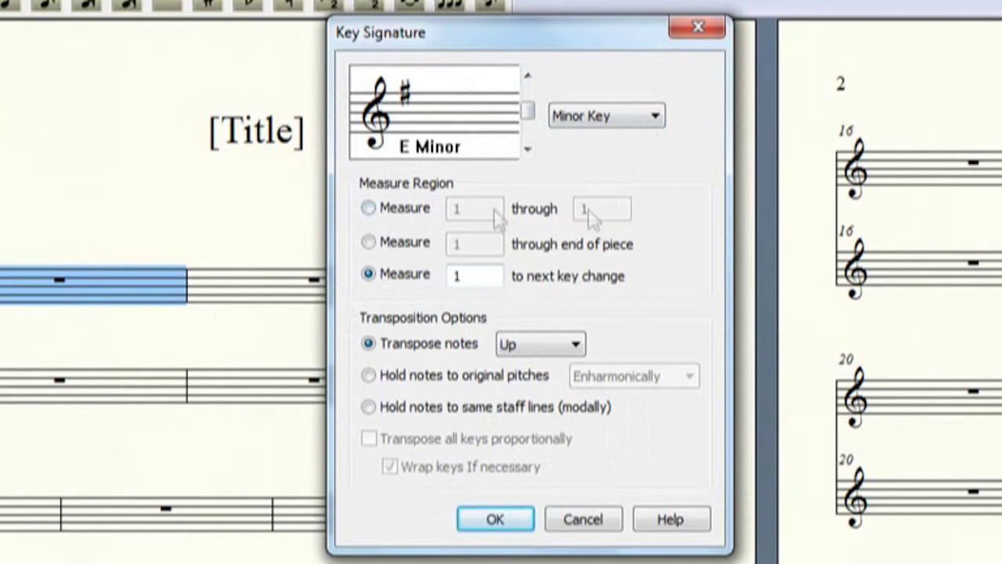
- Make the key change run from measure 1 to the next key change
left_click(369, 209)
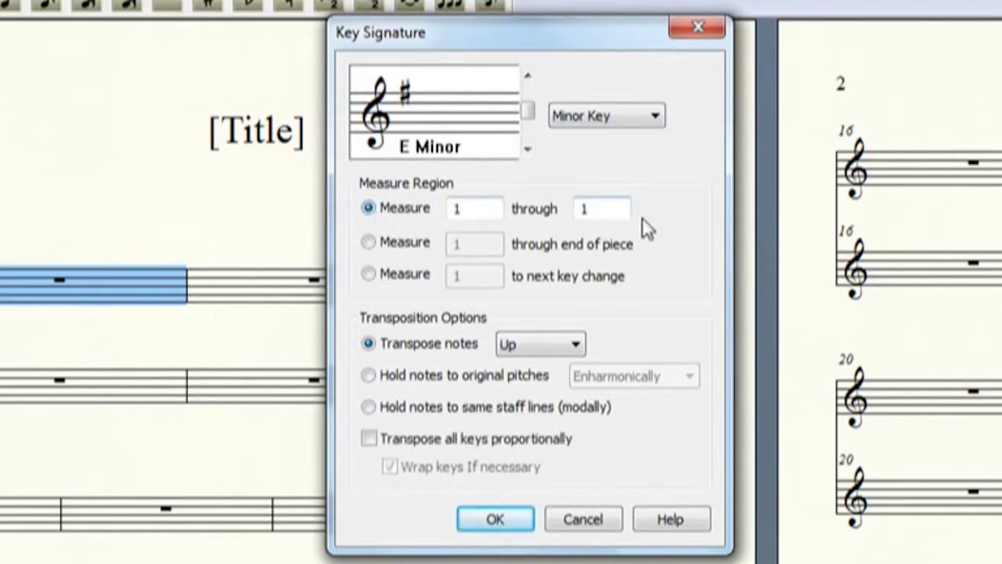
left_click(376, 249)
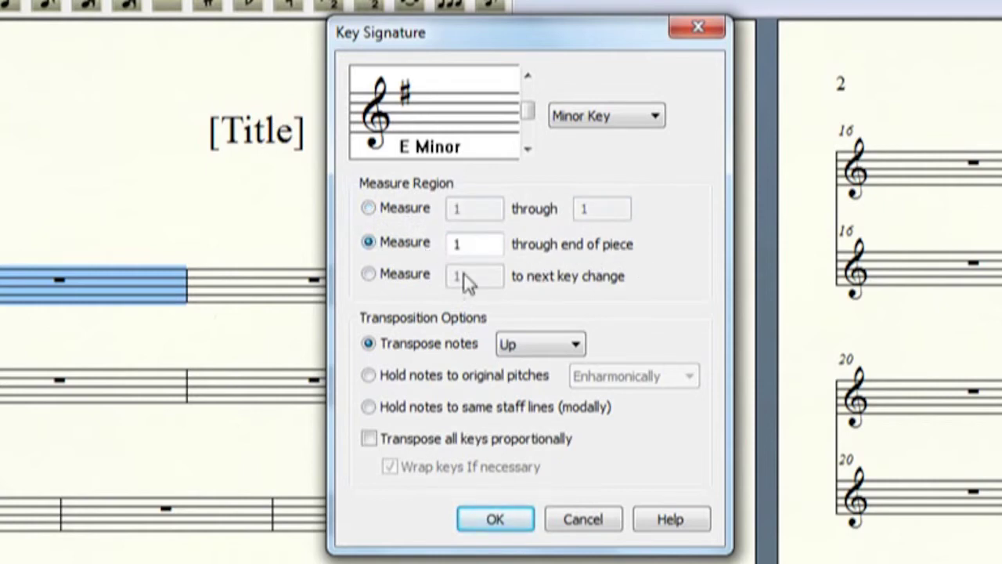
left_click(373, 283)
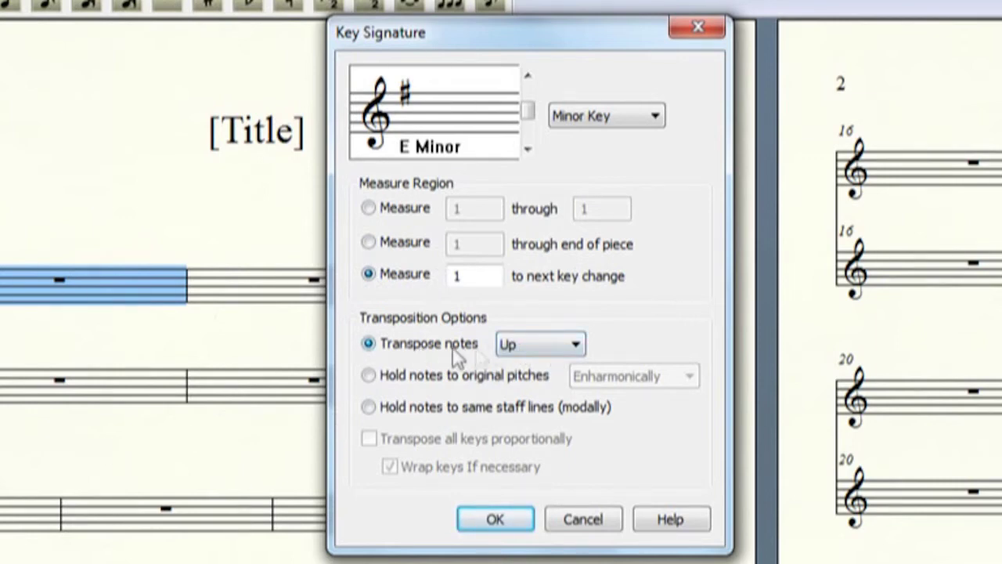
- Try the transposition options, settle on transposing notes up, and apply the E minor key
left_click(506, 344)
left_click(511, 362)
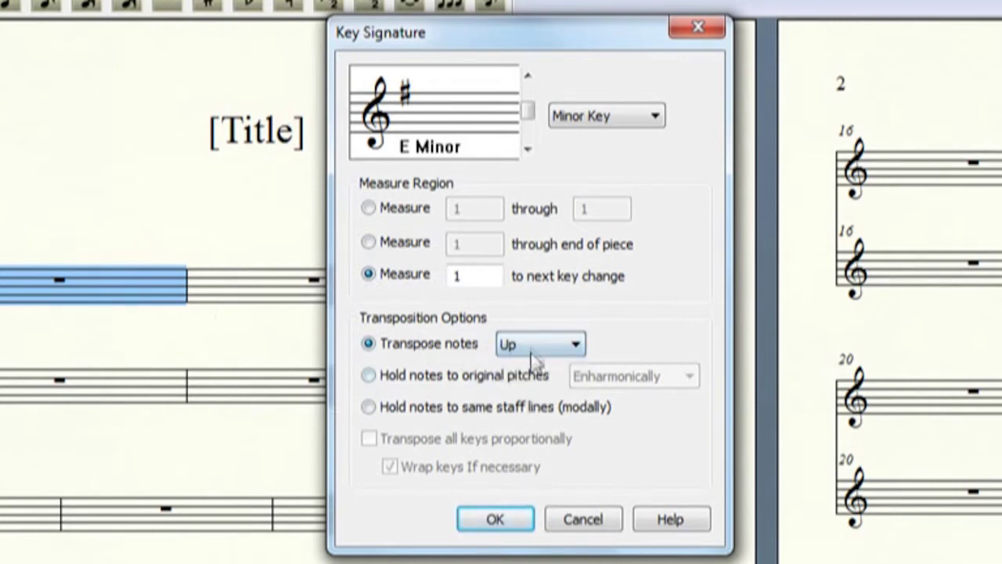
left_click(368, 376)
left_click(672, 377)
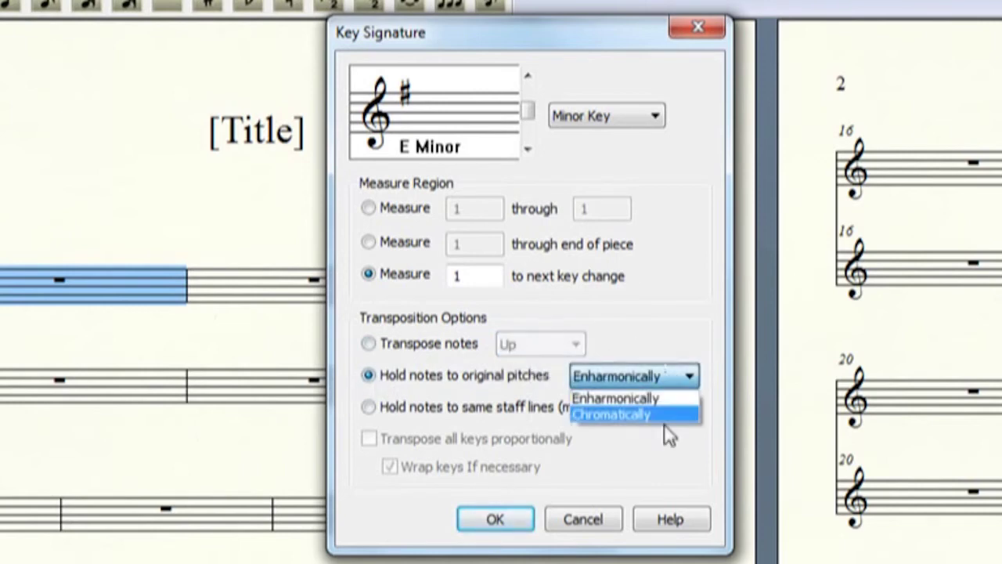
left_click(661, 414)
left_click(653, 379)
left_click(654, 399)
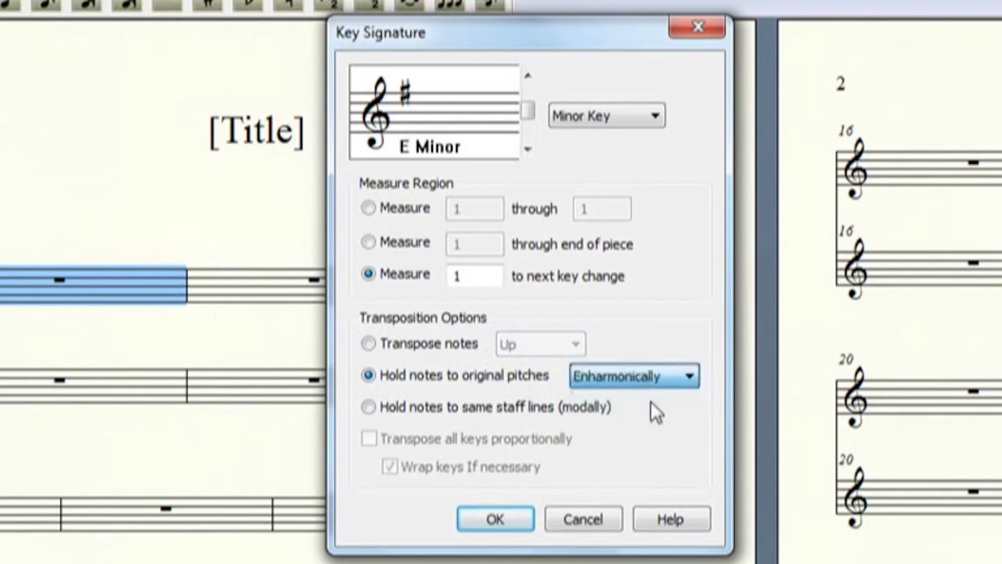
left_click(369, 407)
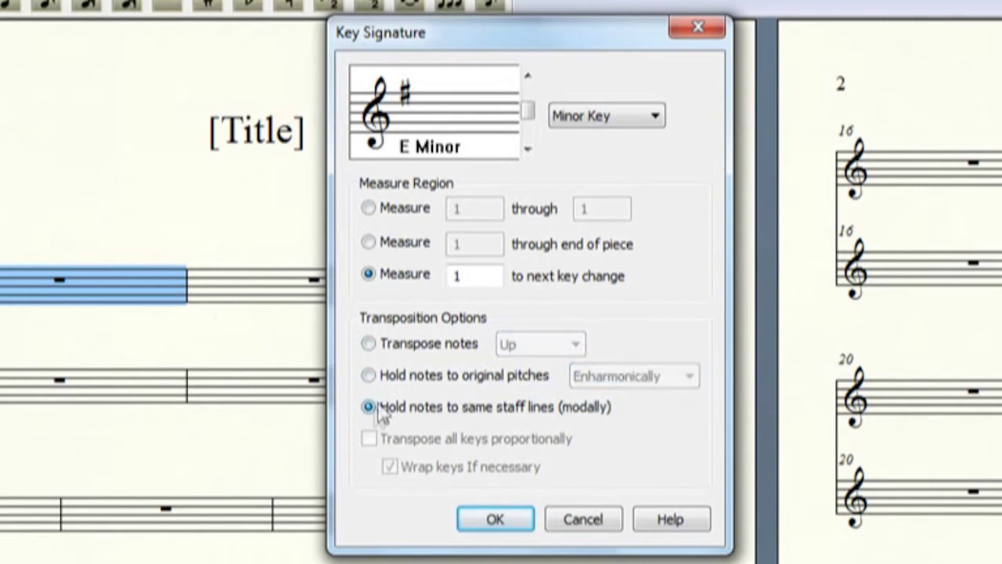
left_click(369, 345)
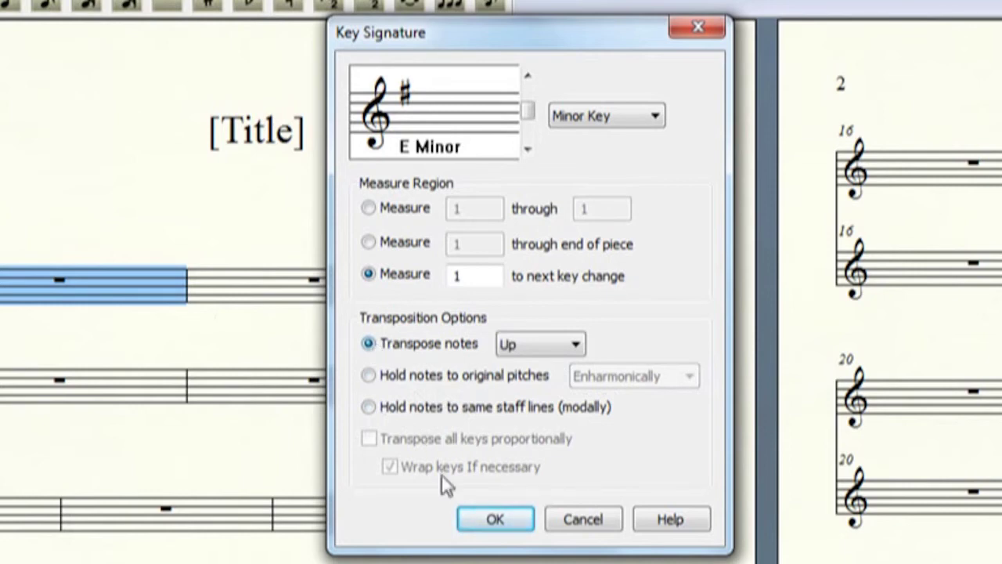
left_click(495, 521)
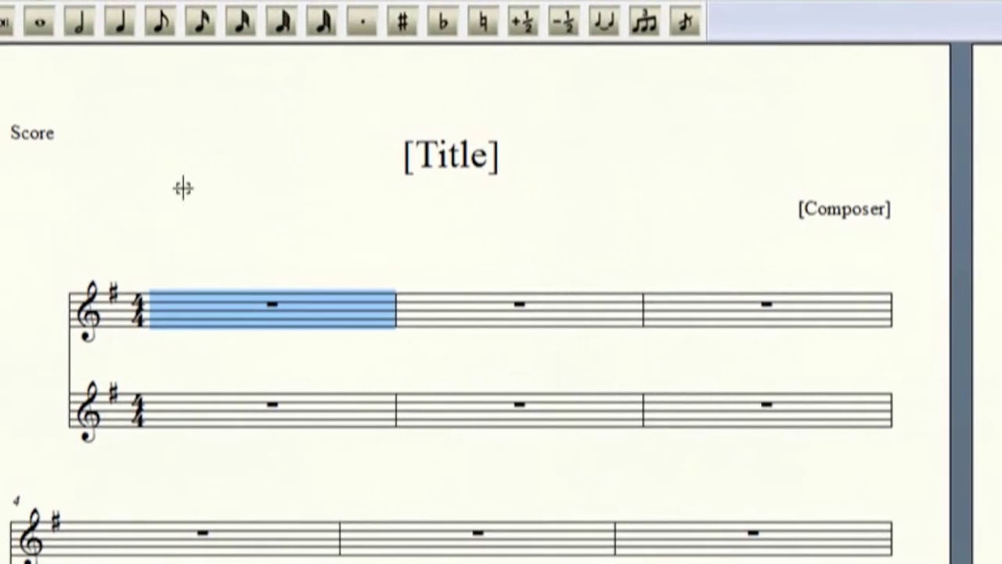
- Clear the selection and open the time signature settings for measure 1
key("Escape")
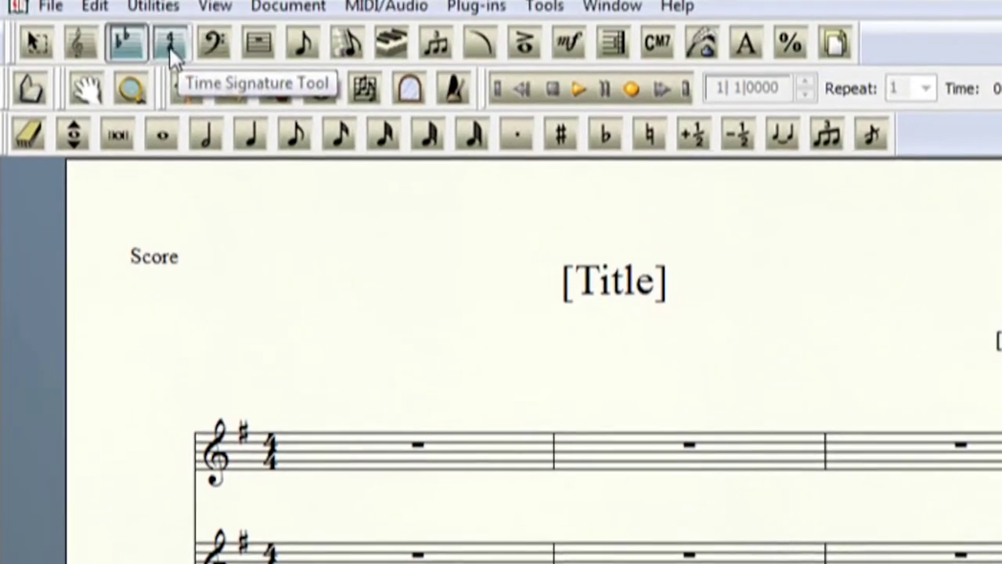
left_click(171, 49)
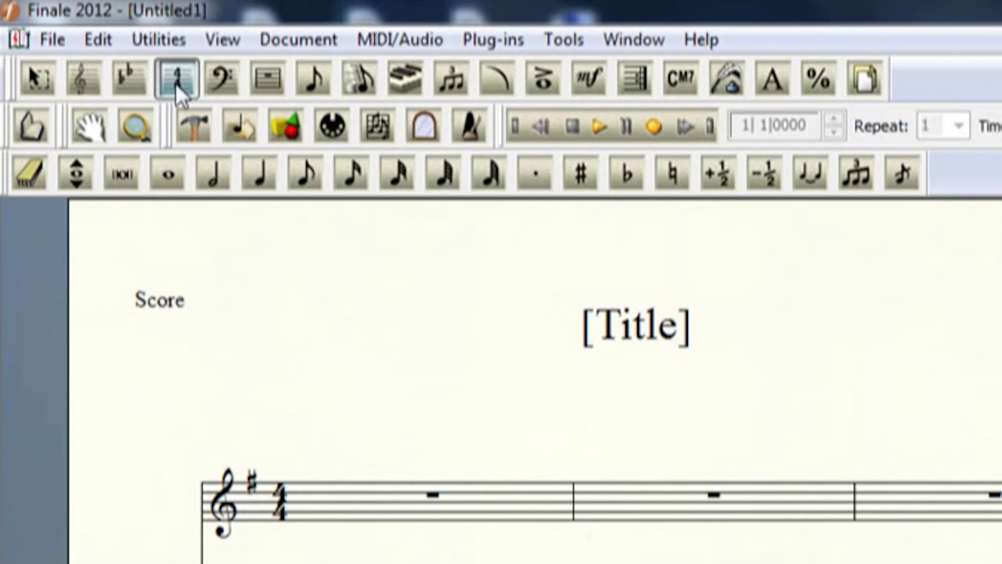
left_click(341, 508)
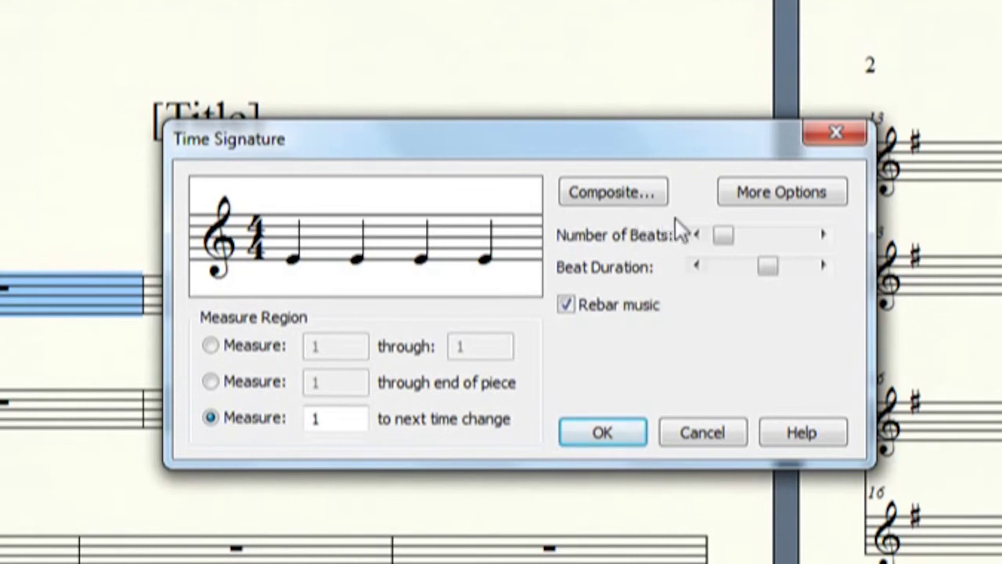
- Step the number of beats down to one, up to five, then back to four
left_click(698, 235)
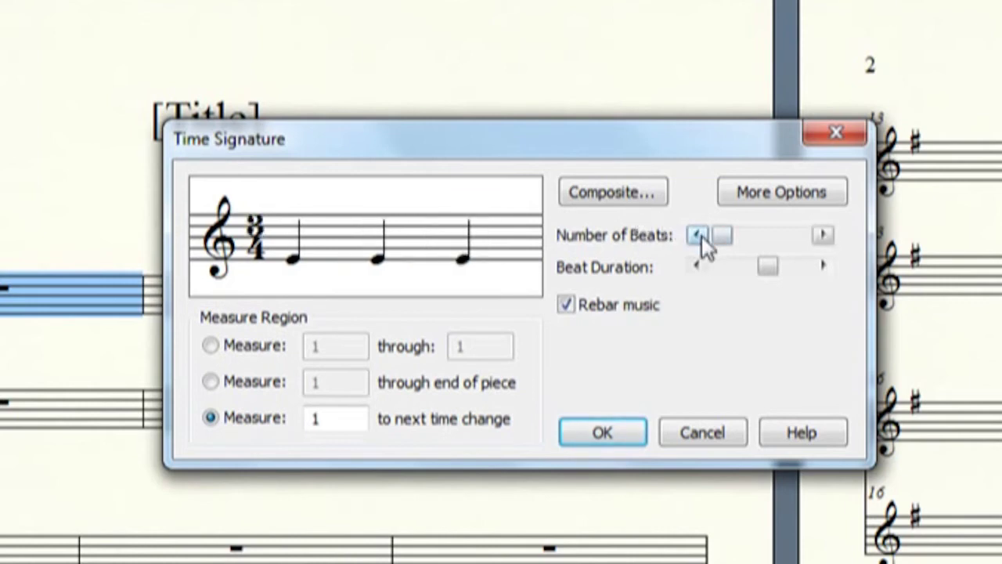
left_click(700, 235)
left_click(699, 236)
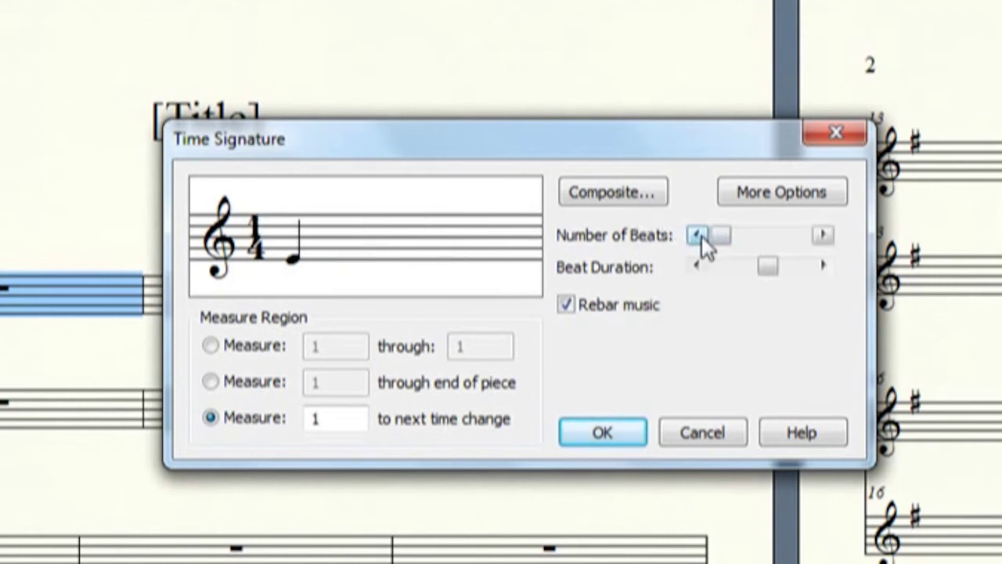
left_click(823, 235)
left_click(823, 235)
left_click(823, 235)
left_click(823, 235)
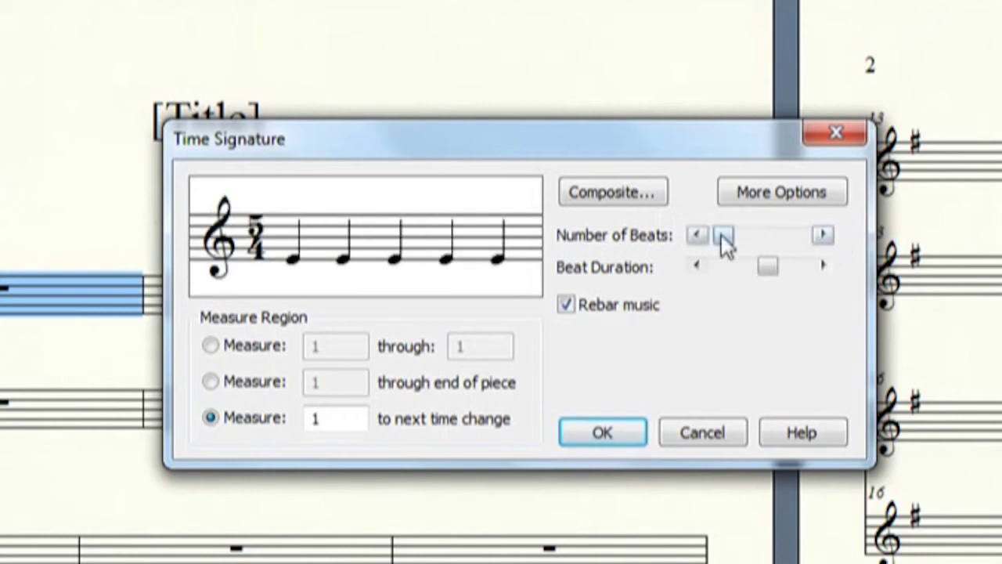
left_click(697, 235)
- Shorten the beat duration to thirty-seconds and back, then open the Composite settings
left_click(697, 266)
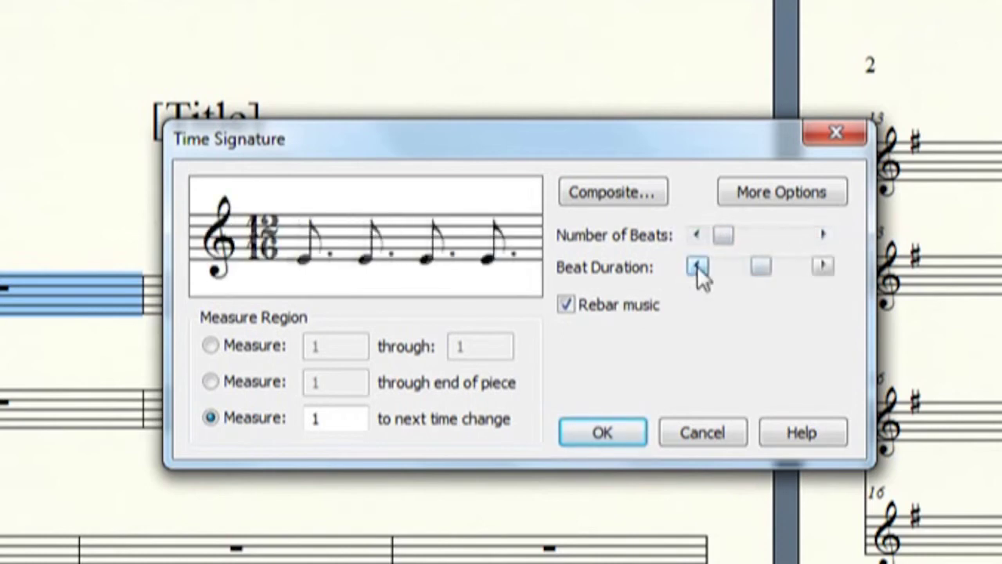
left_click(697, 267)
left_click(697, 266)
left_click(697, 266)
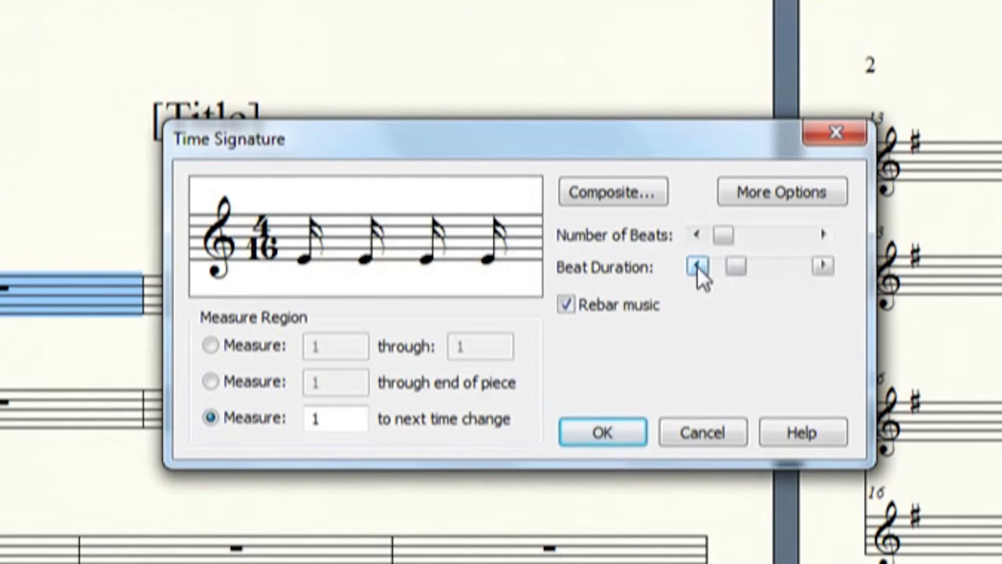
left_click(697, 267)
left_click(697, 266)
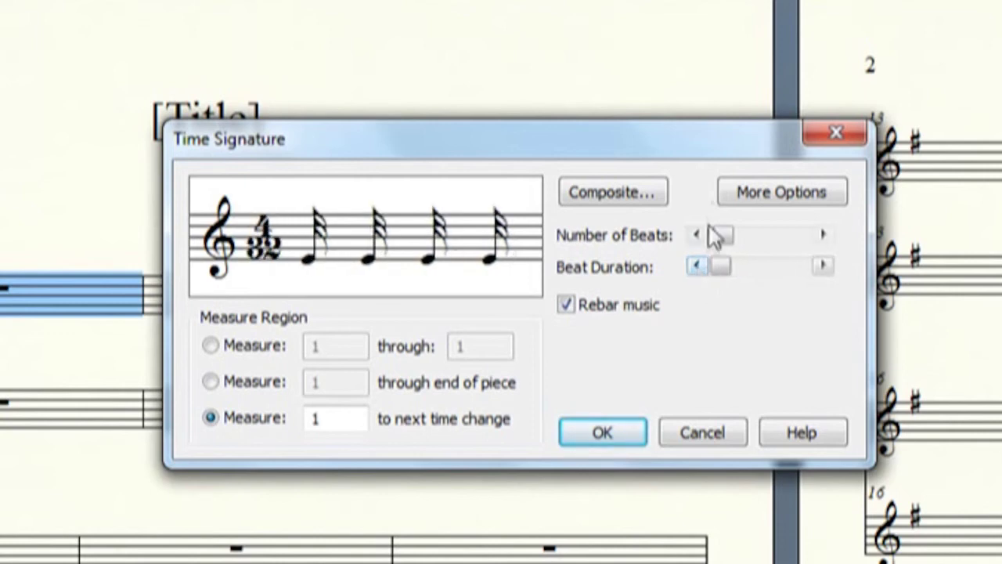
left_click(823, 266)
left_click(823, 267)
left_click(823, 266)
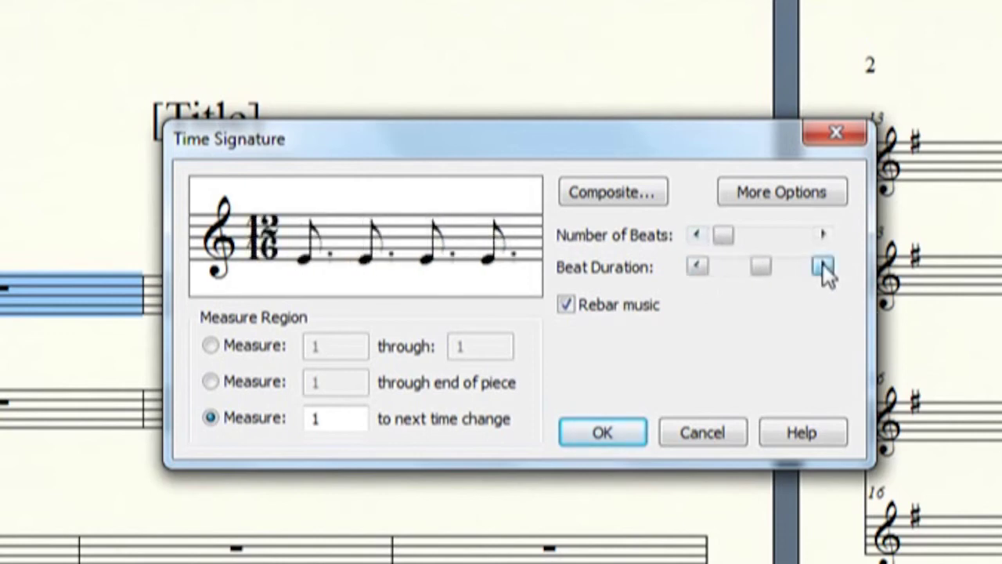
left_click(824, 266)
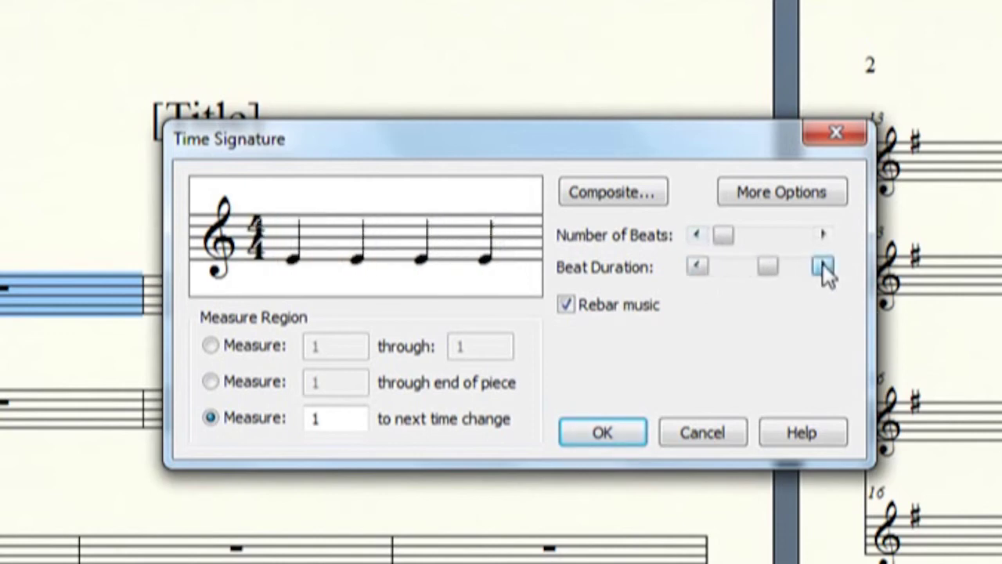
left_click(646, 205)
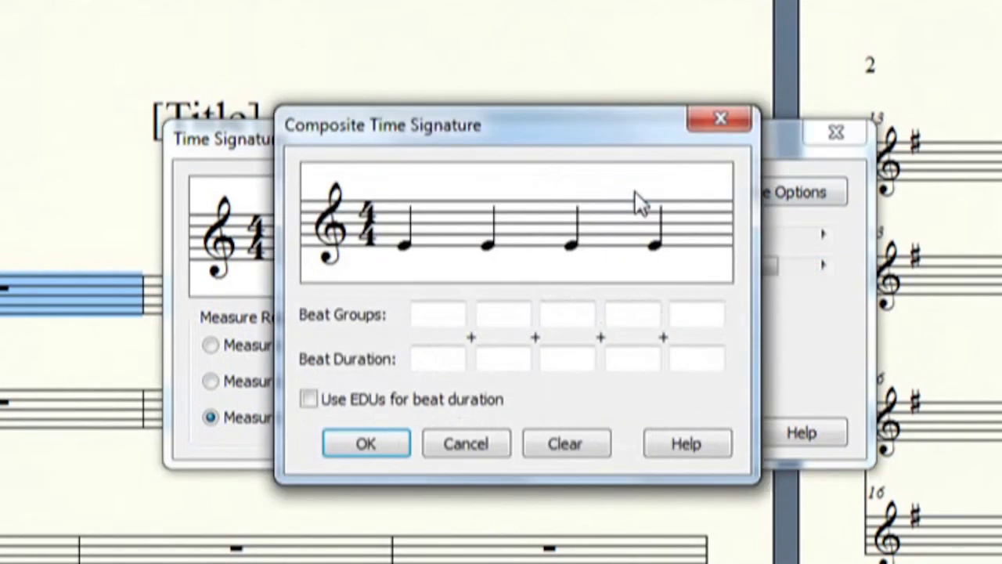
- Enter beat group 5+4 over duration 8 plus a second group of 4, then cancel it
left_click(441, 316)
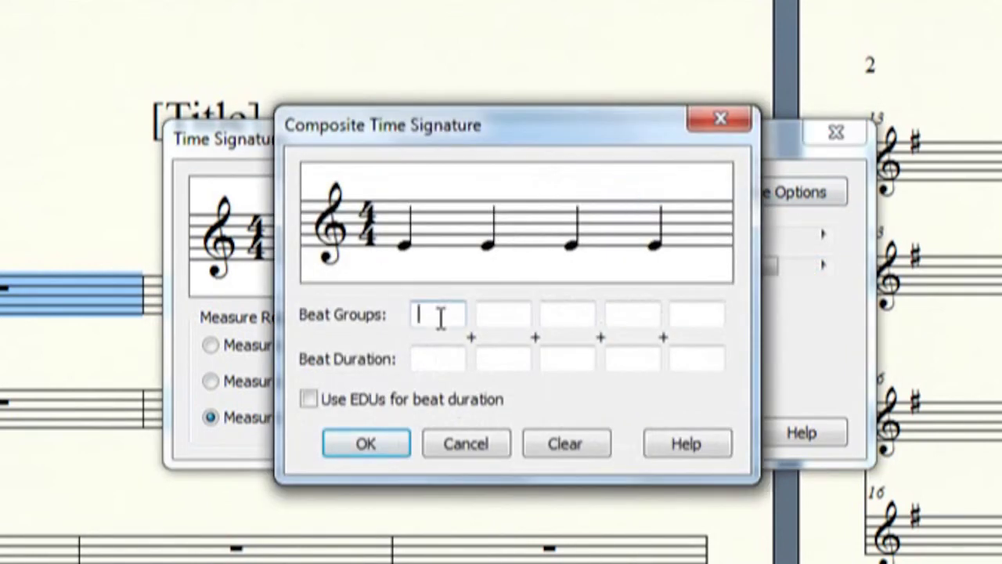
type("5")
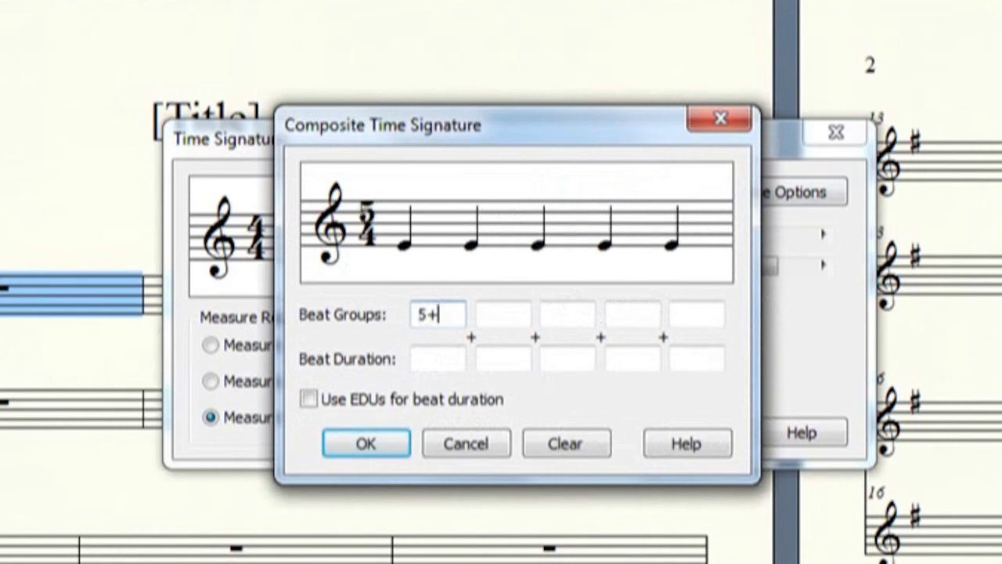
type("+41")
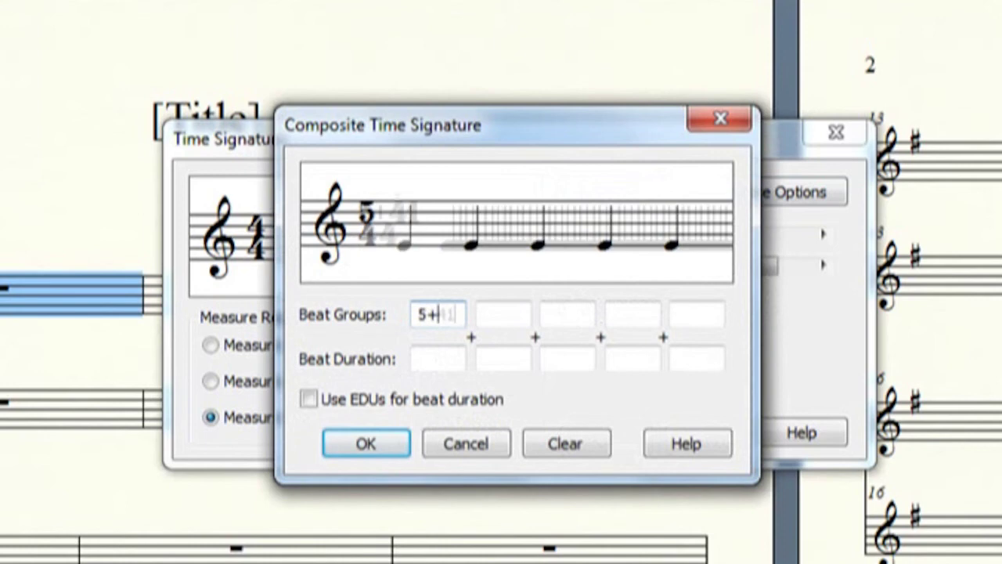
key("BackSpace")
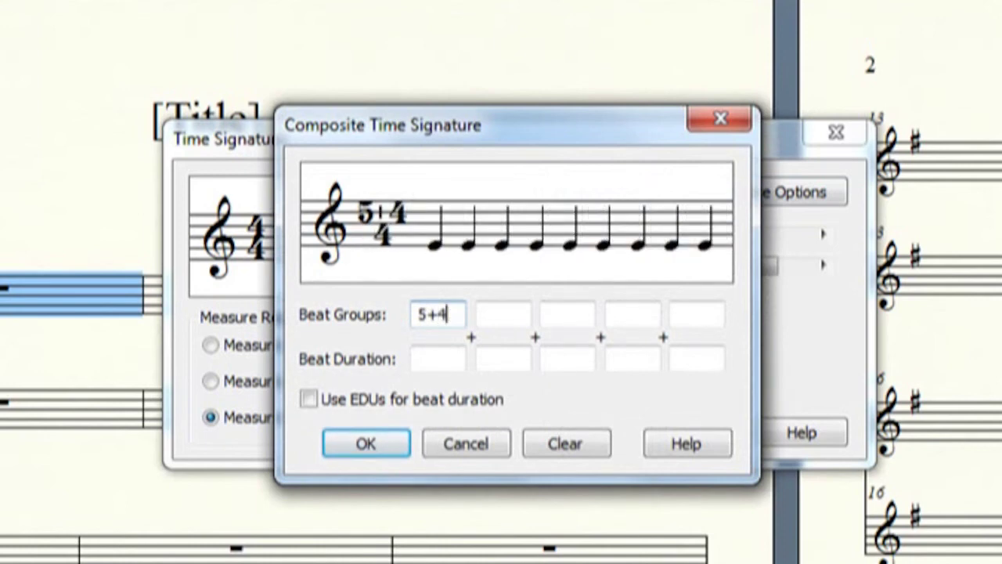
left_click(438, 359)
type("8")
left_click(504, 314)
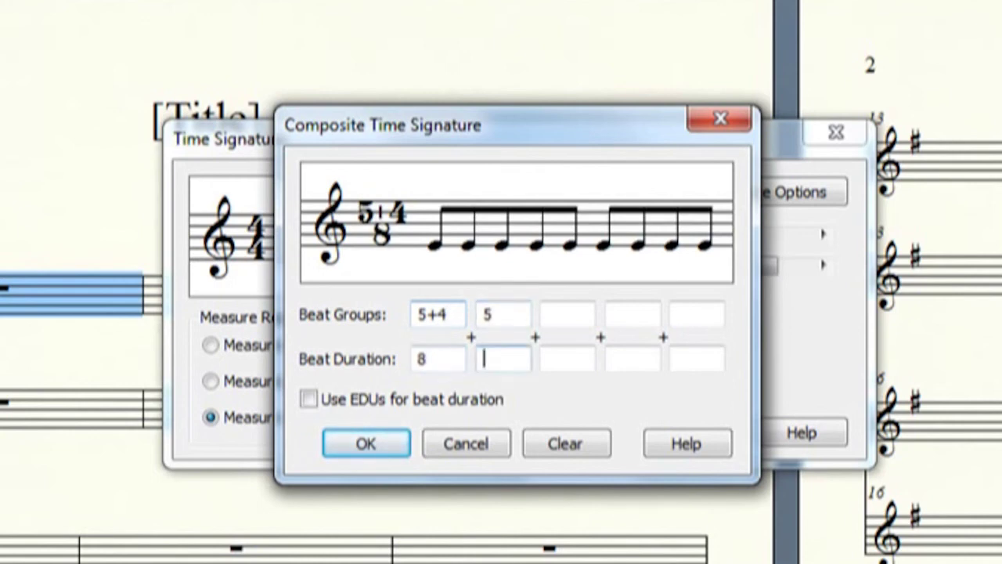
type("4")
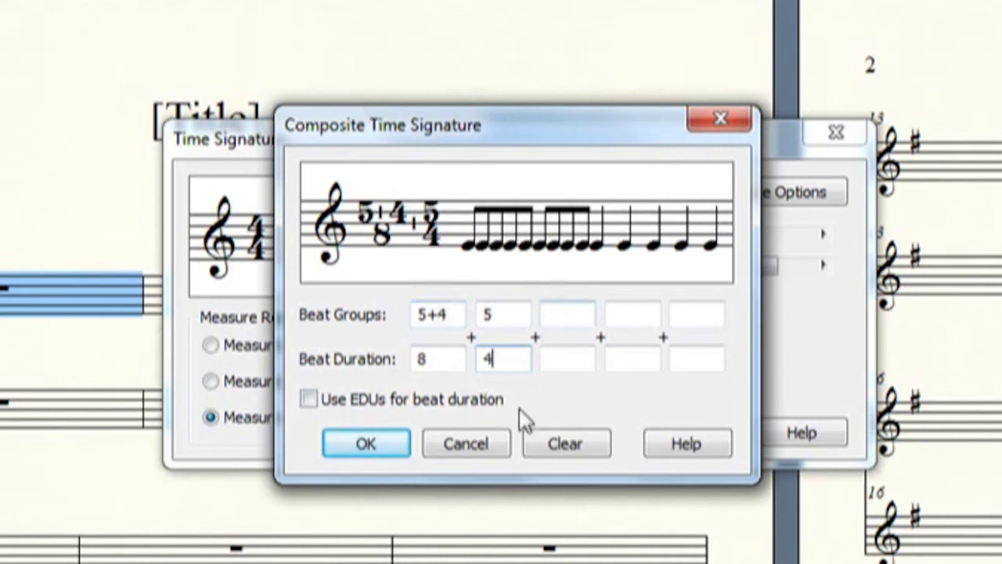
left_click(480, 446)
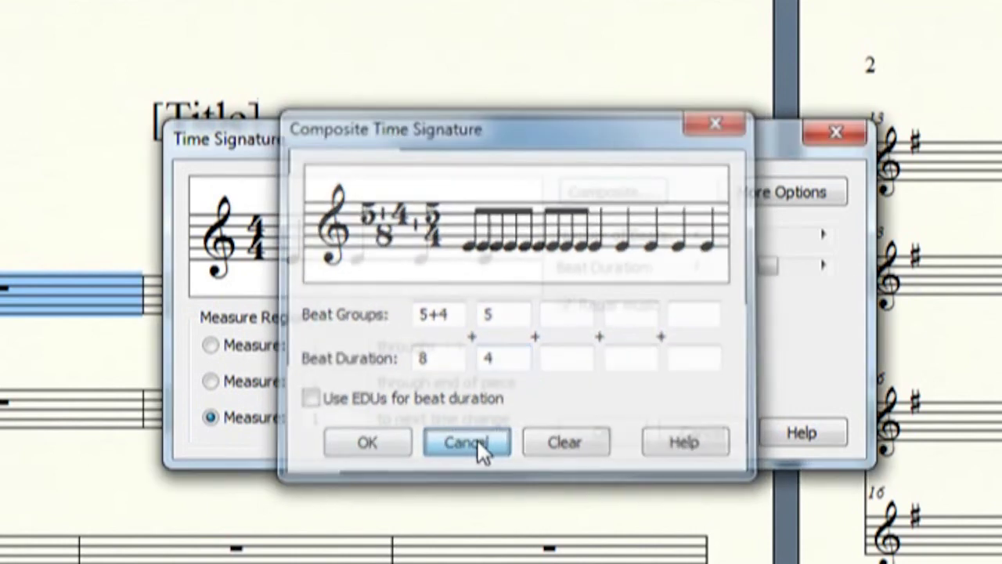
- Lower the meter to 3/4, apply it, and select measure 1 of the top staff
left_click(689, 236)
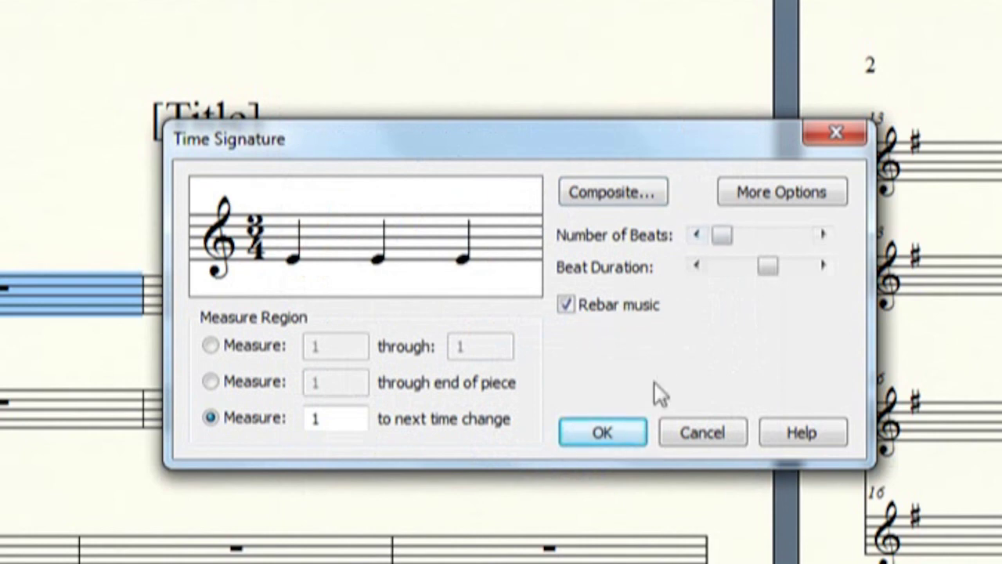
left_click(604, 432)
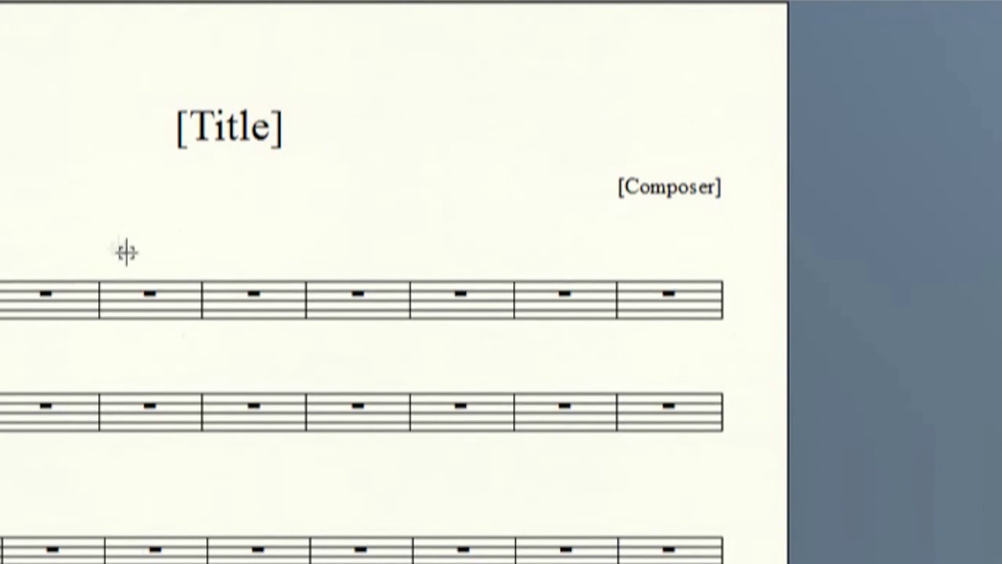
left_click(34, 294)
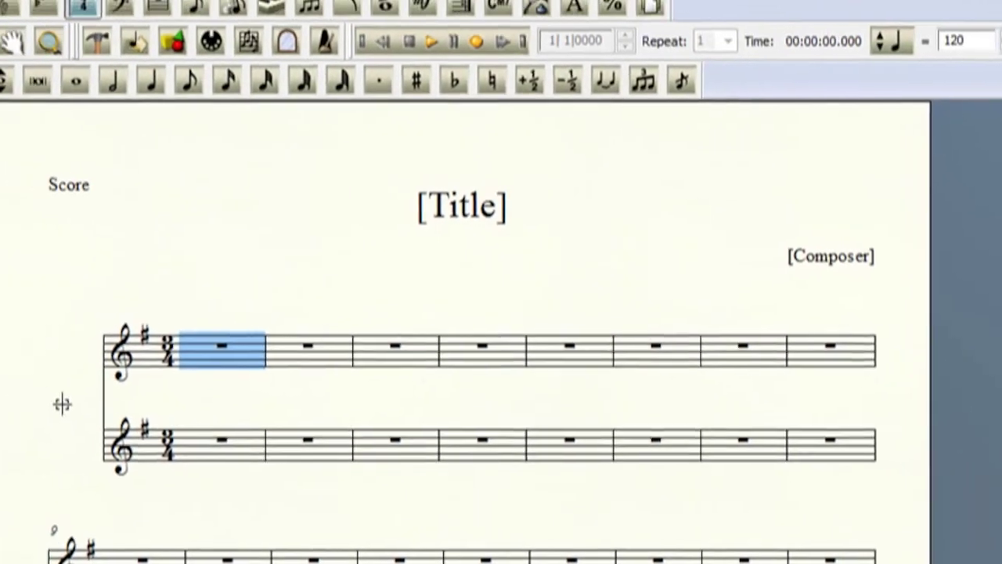